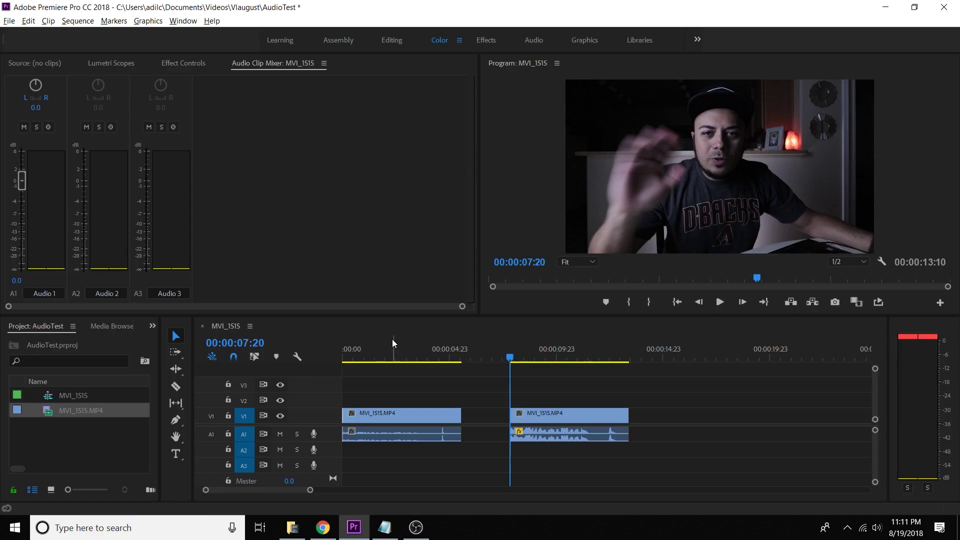
Play back the first clip and the second clip on the timeline to compare their audio levels.
click(379, 353)
key(space)
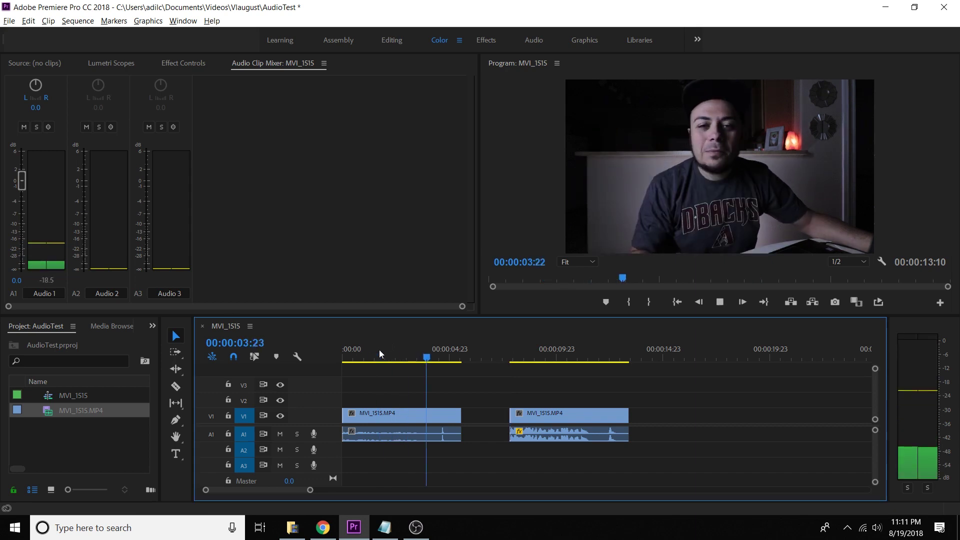
key(space)
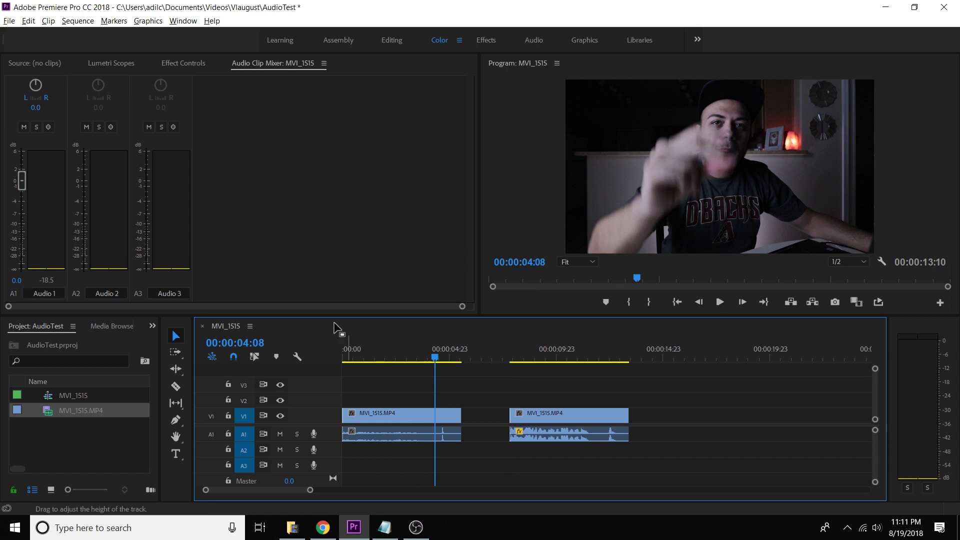
click(508, 345)
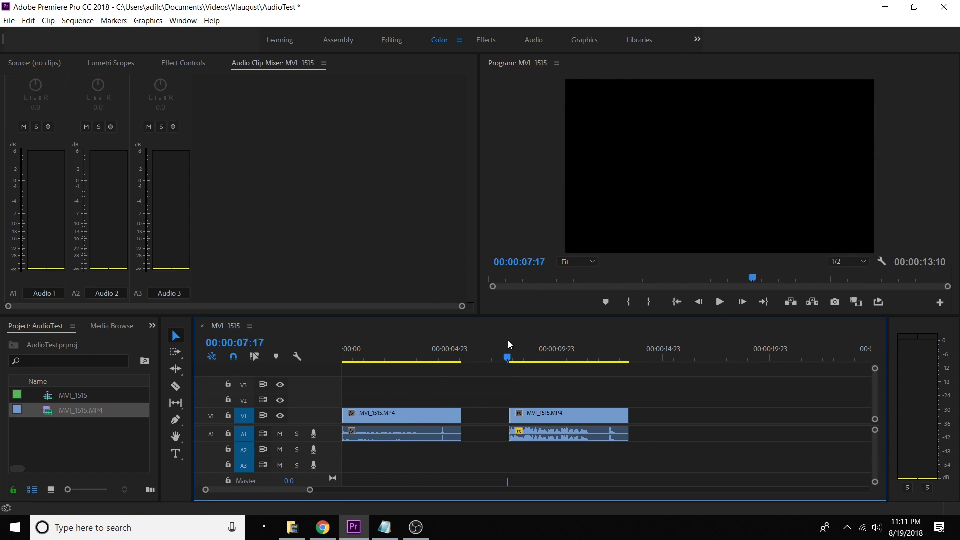
key(space)
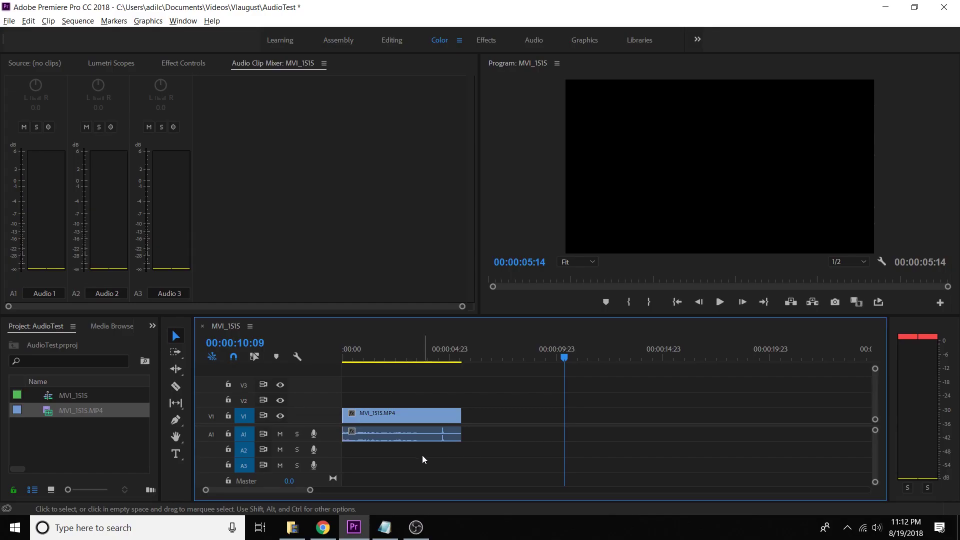
right_click(394, 432)
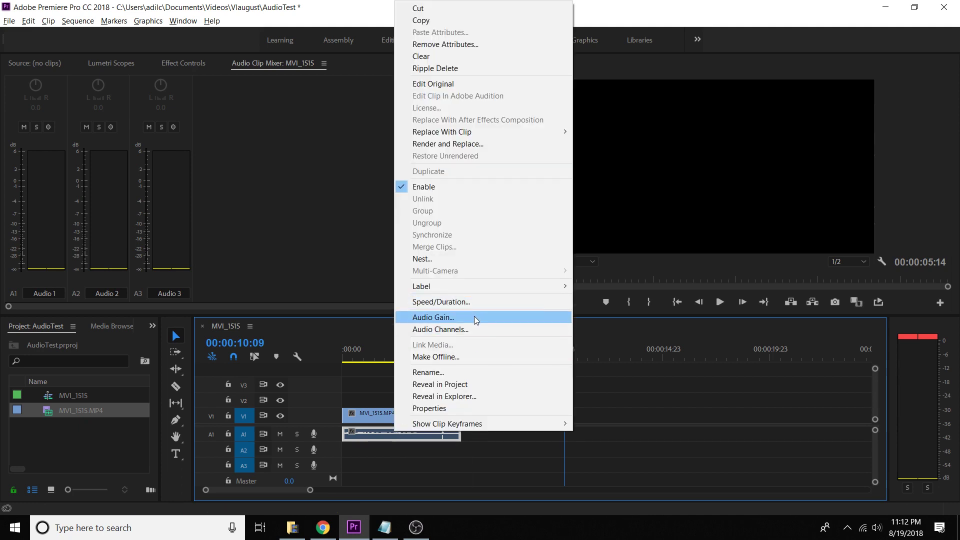
click(459, 459)
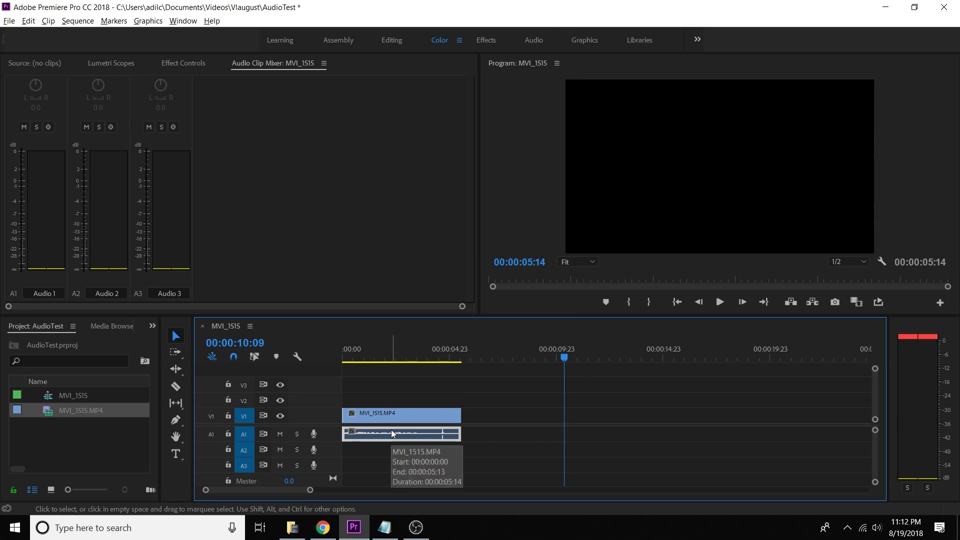
key(g)
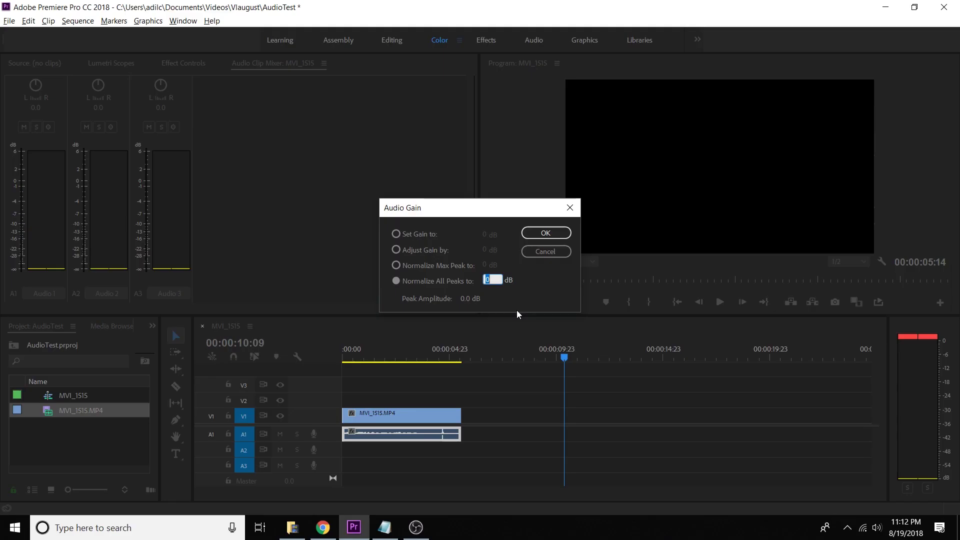
text(-)
click(538, 247)
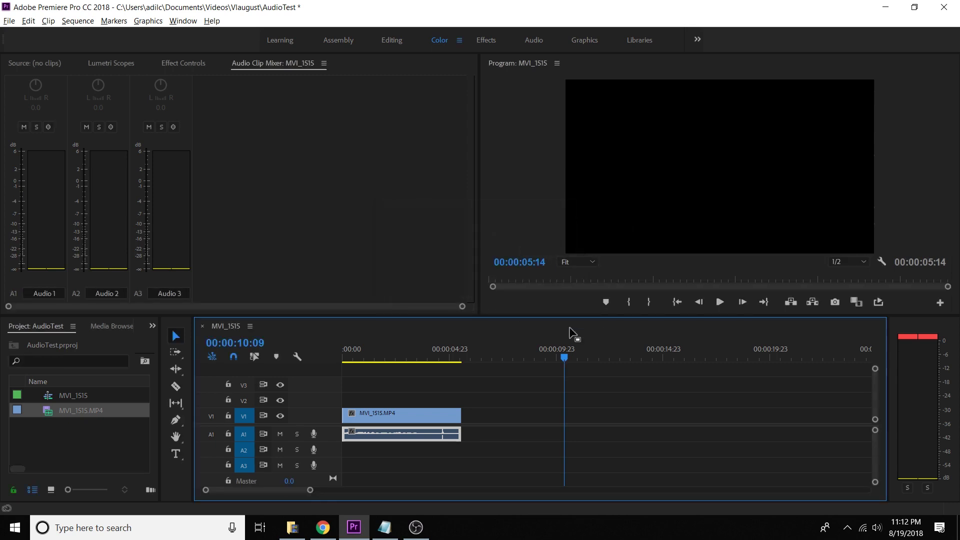
Normalize all peaks of the MVI_1515.MP4 audio clip to a negative dB level and play the sequence from the start.
click(720, 303)
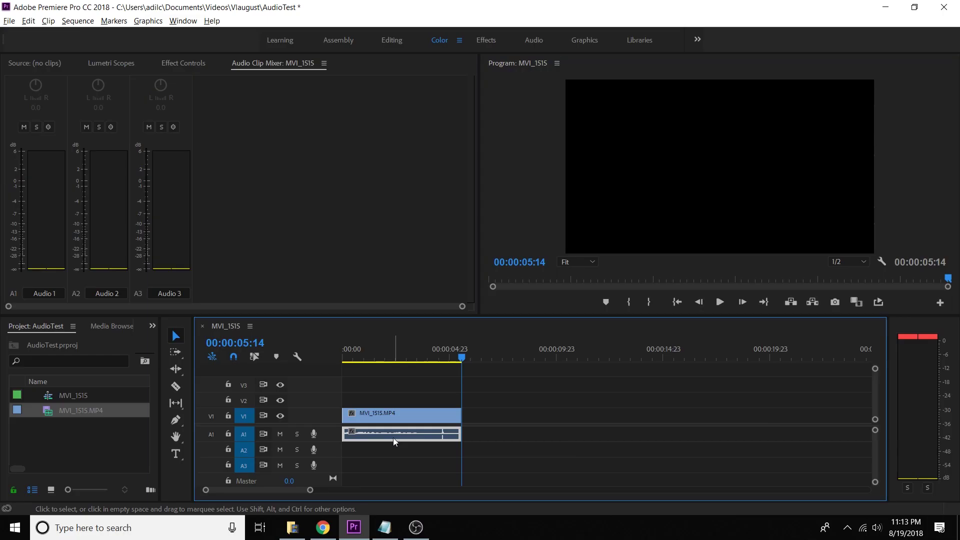
right_click(393, 437)
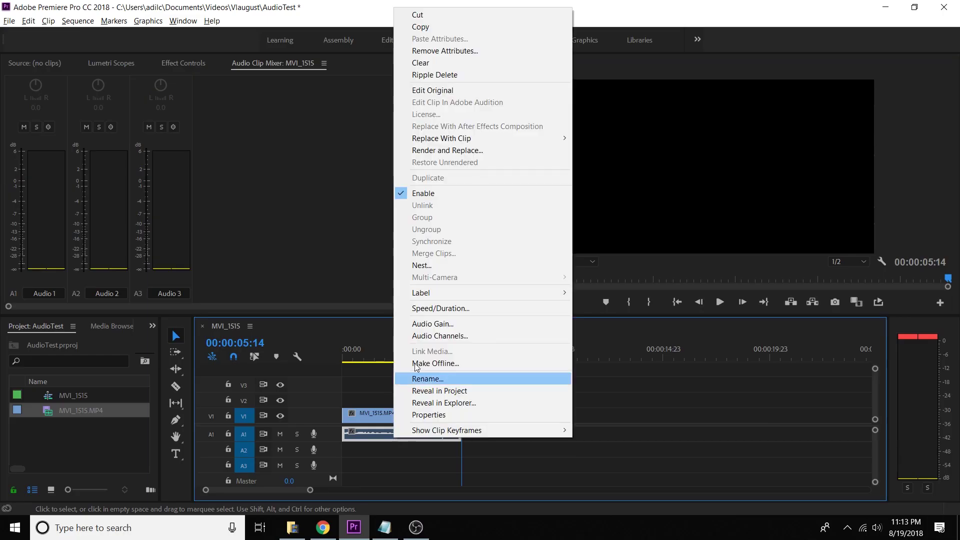
click(467, 322)
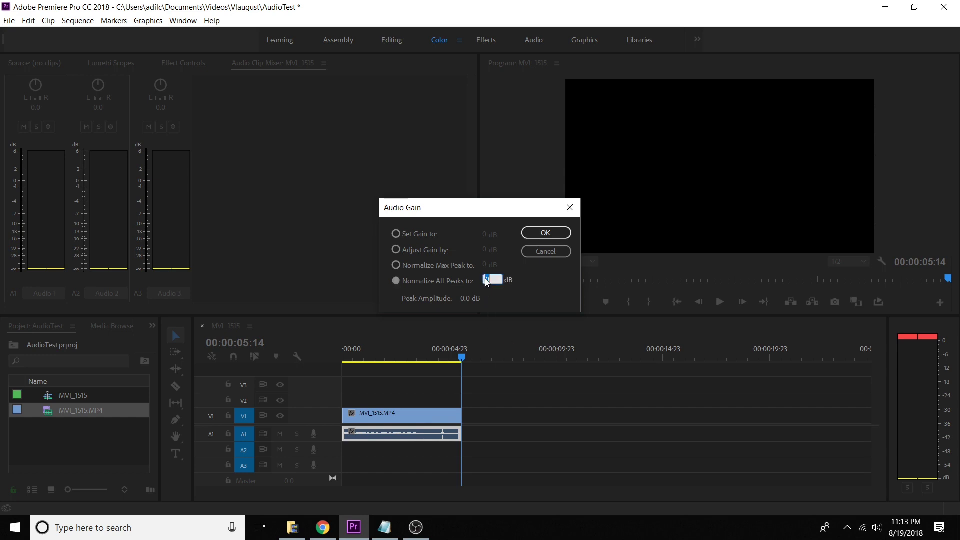
text(-)
click(539, 236)
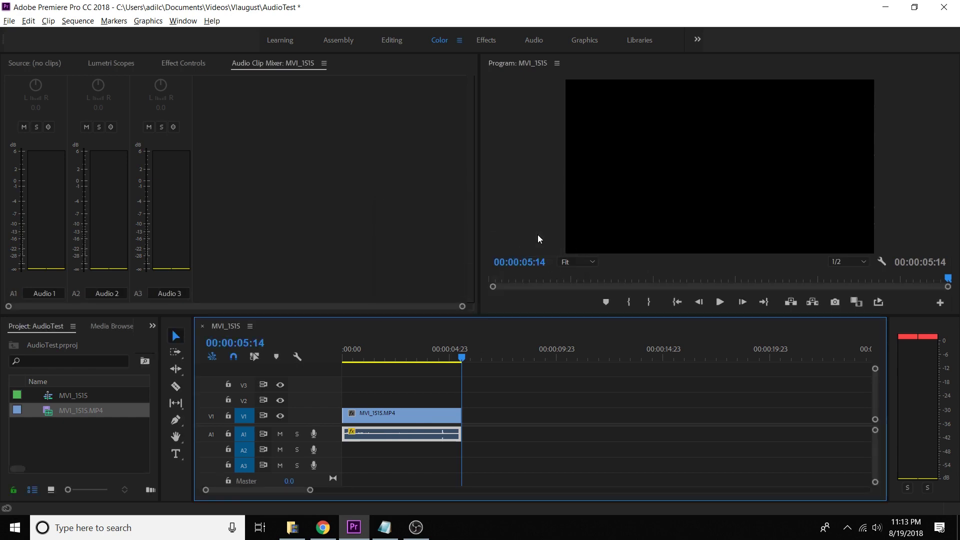
click(676, 303)
click(720, 302)
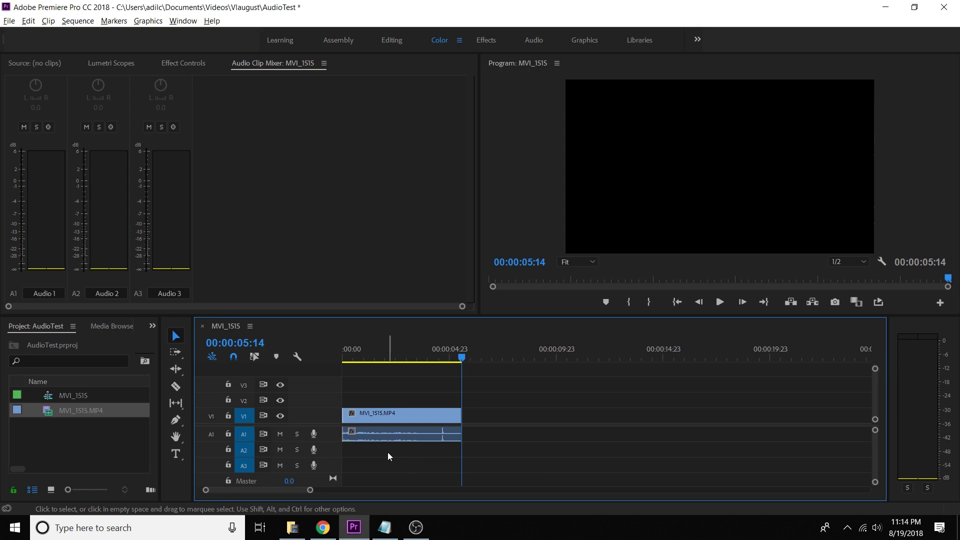
Apply the Dynamics audio effect to the MVI_1515.MP4 audio clip on track A1.
click(395, 434)
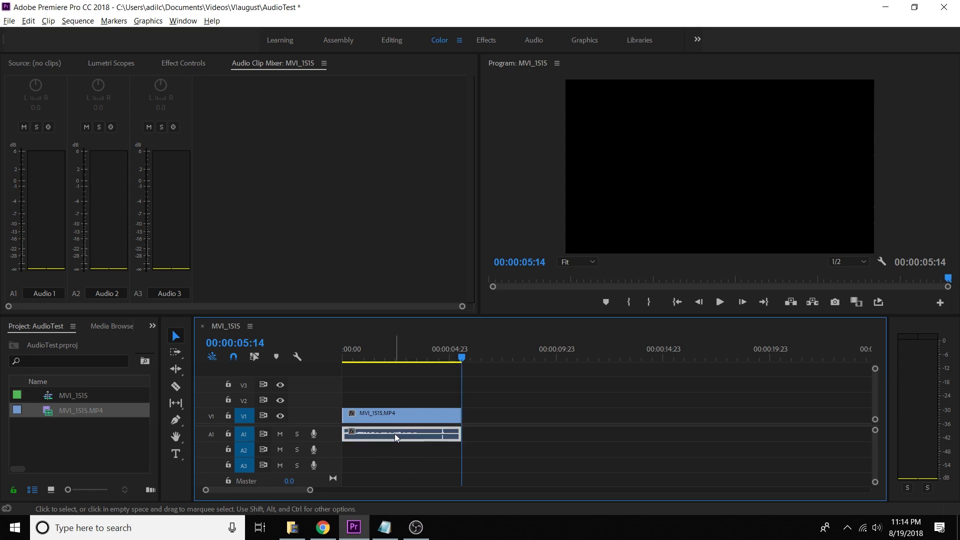
click(153, 326)
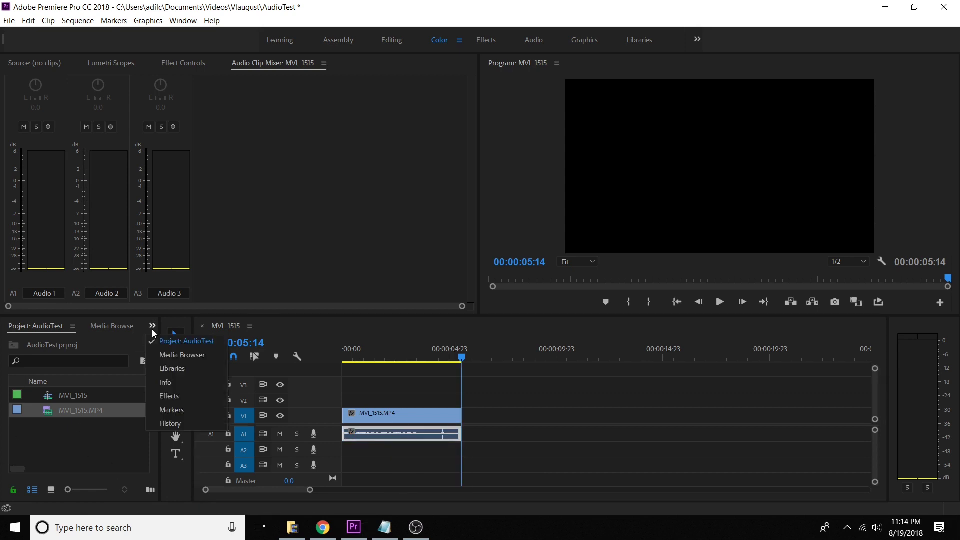
click(177, 395)
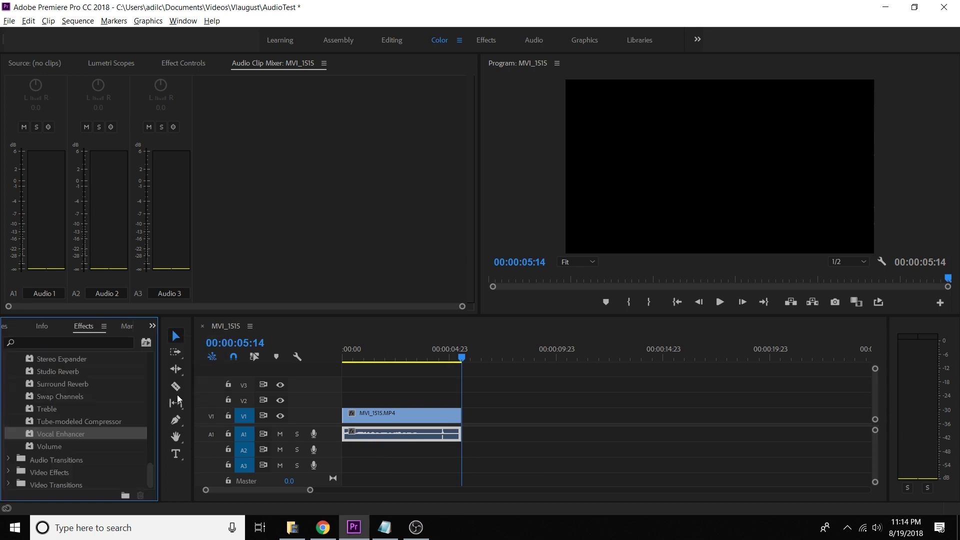
scroll(77, 393, up, 10)
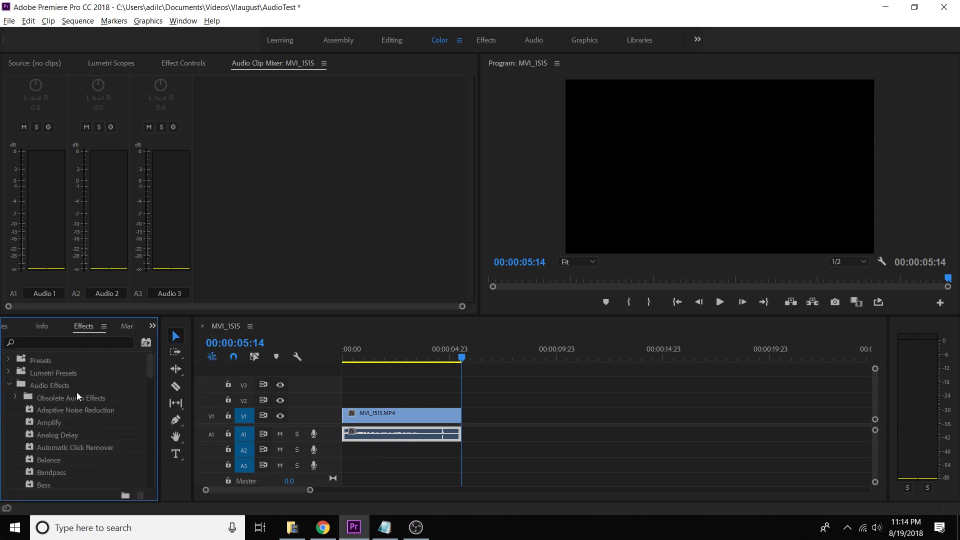
scroll(73, 442, down, 4)
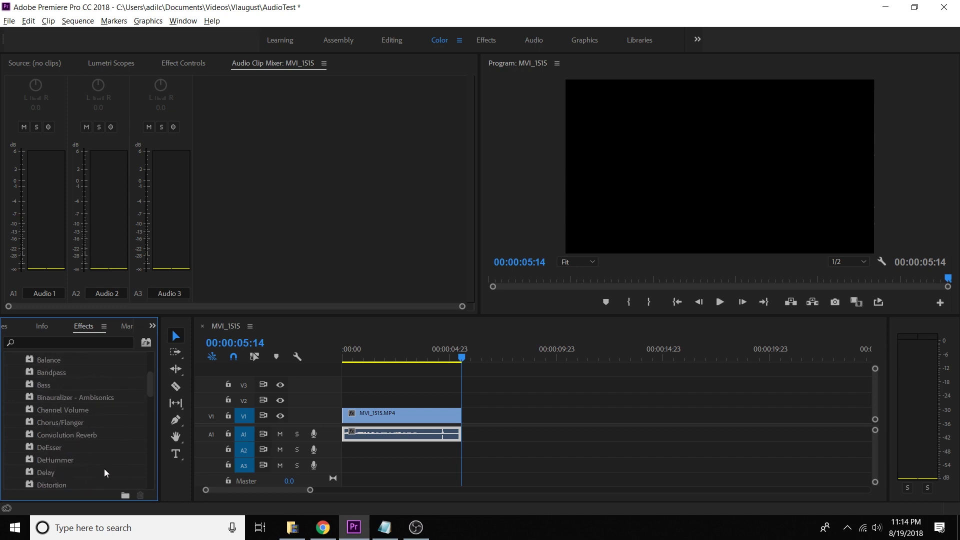
drag(45, 398, 410, 442)
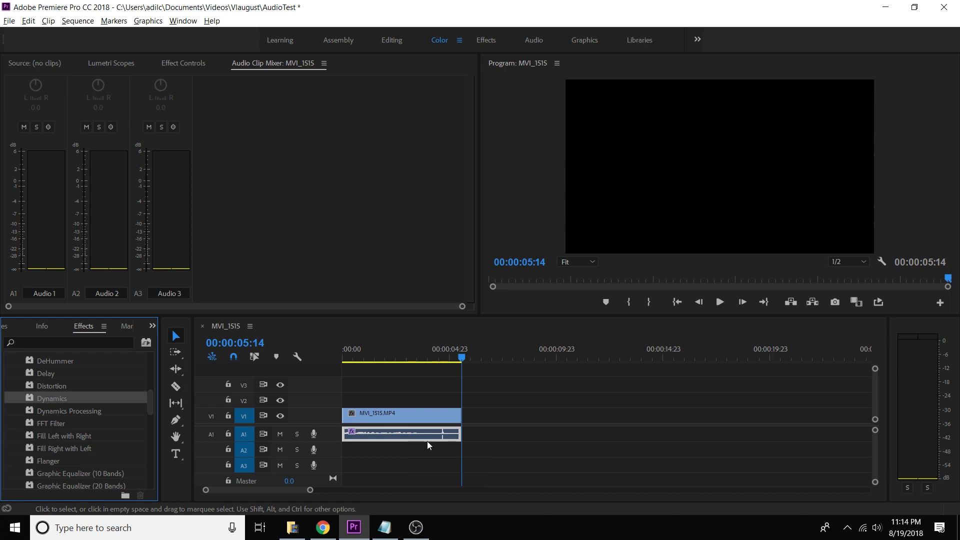
Open the custom setup of the clip's Dynamics effect, enlarge the editor to show all controls, and enable the Compressor.
click(407, 437)
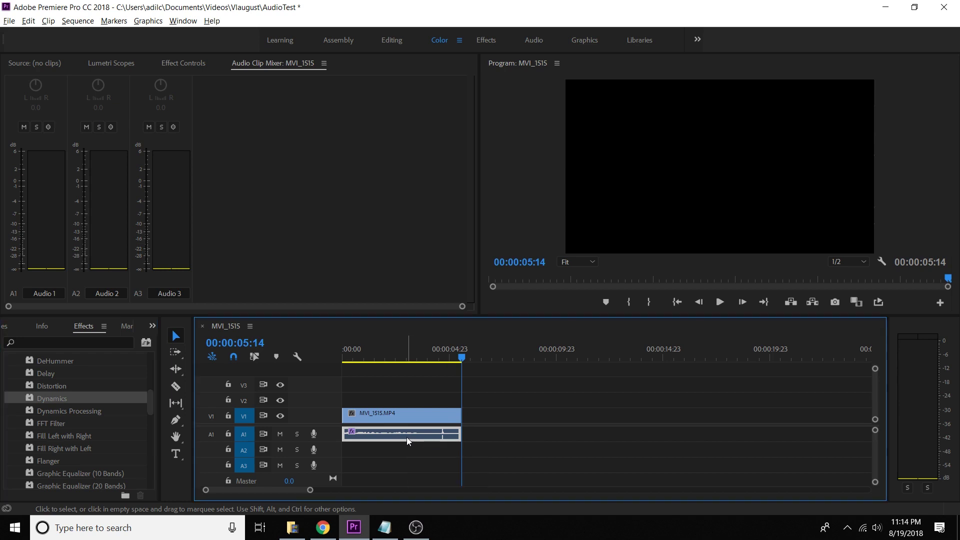
click(179, 62)
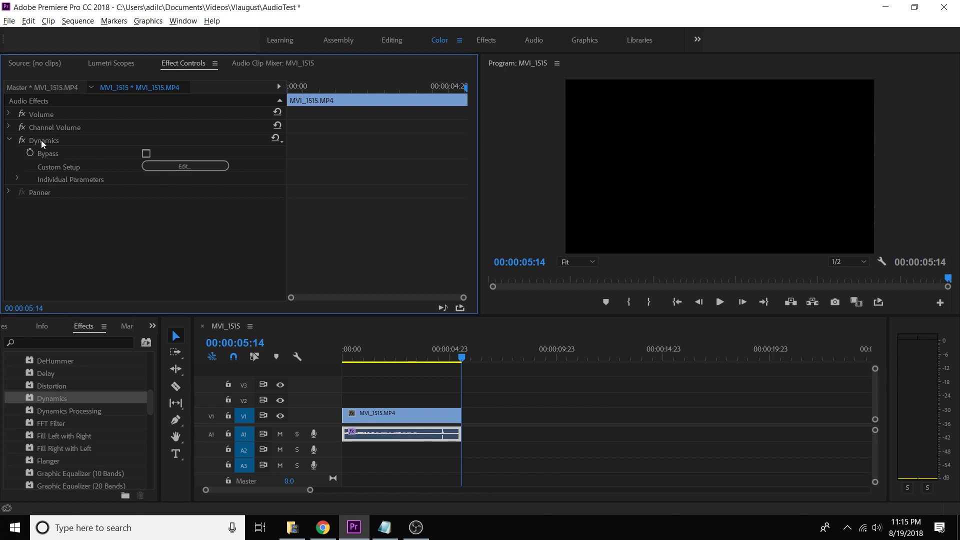
click(181, 165)
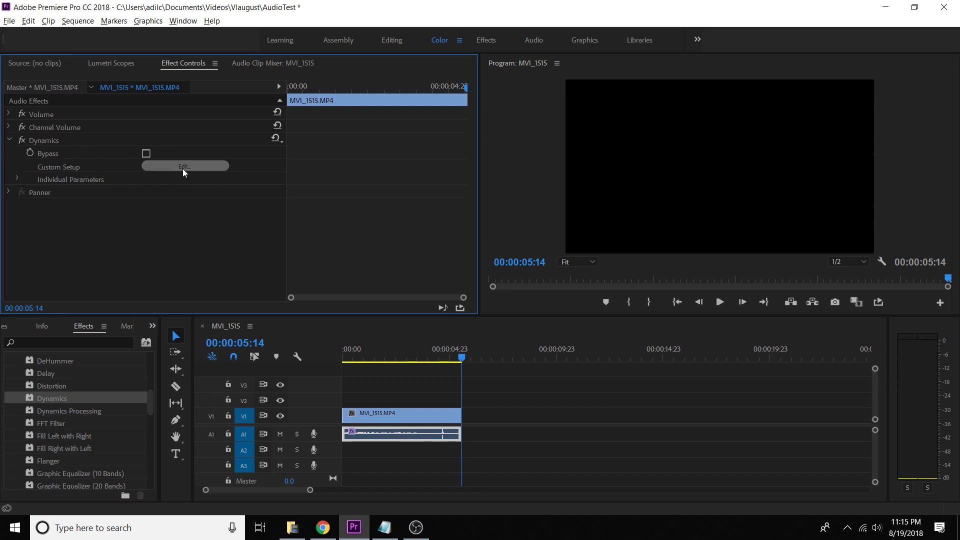
drag(468, 155, 289, 123)
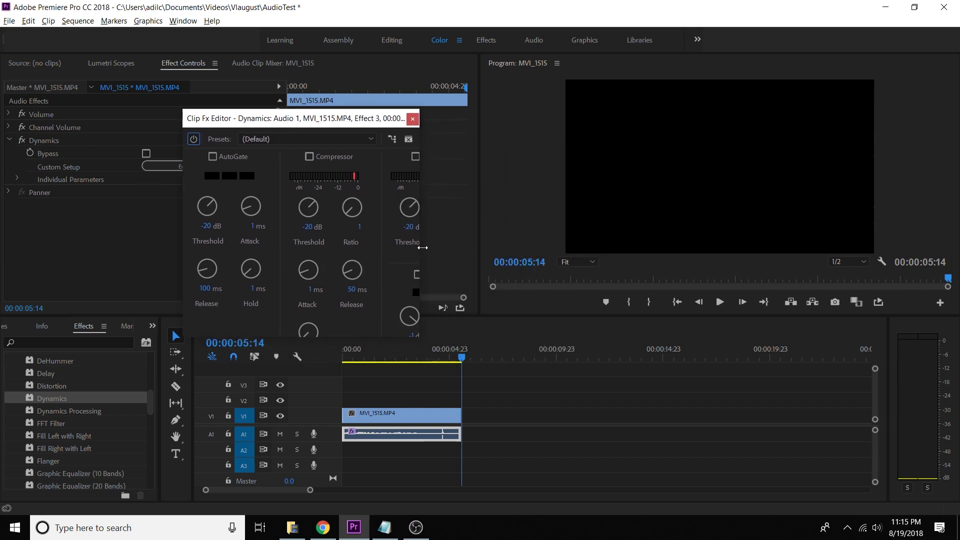
drag(465, 253, 500, 254)
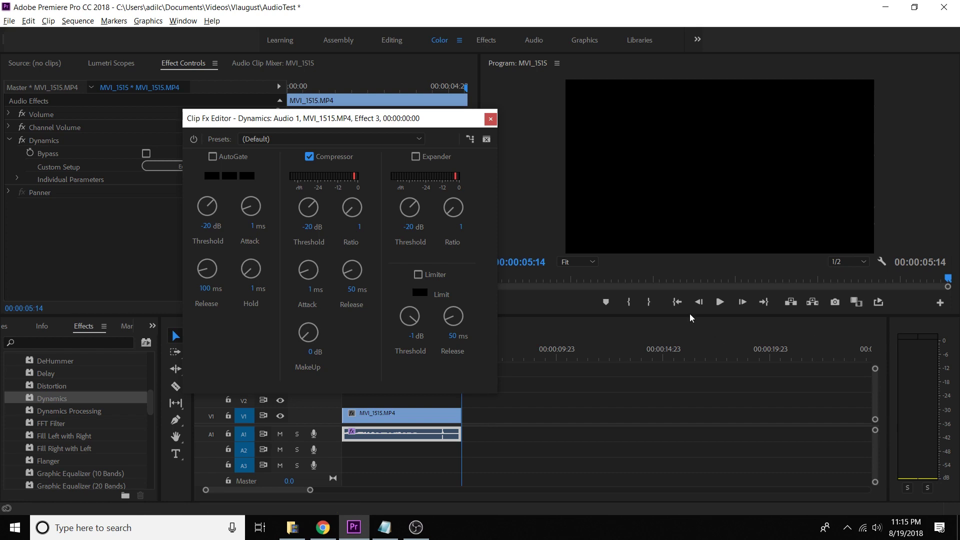
Play the sequence from the start to check the audio level with the Compressor enabled.
click(677, 303)
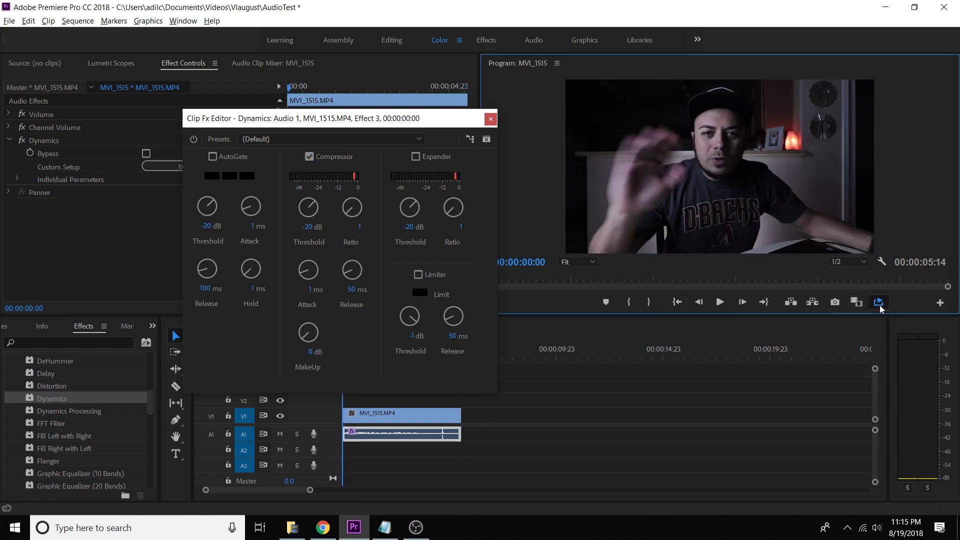
click(720, 302)
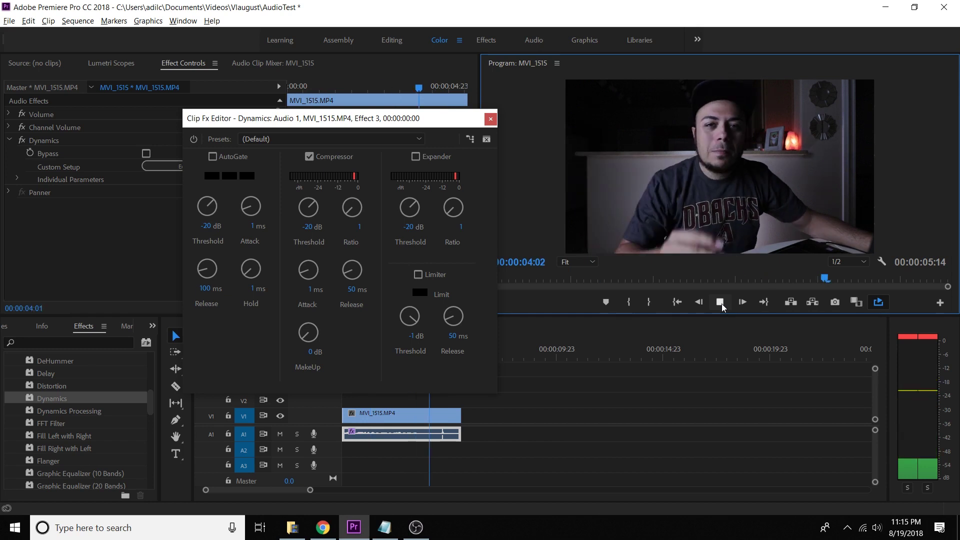
click(721, 304)
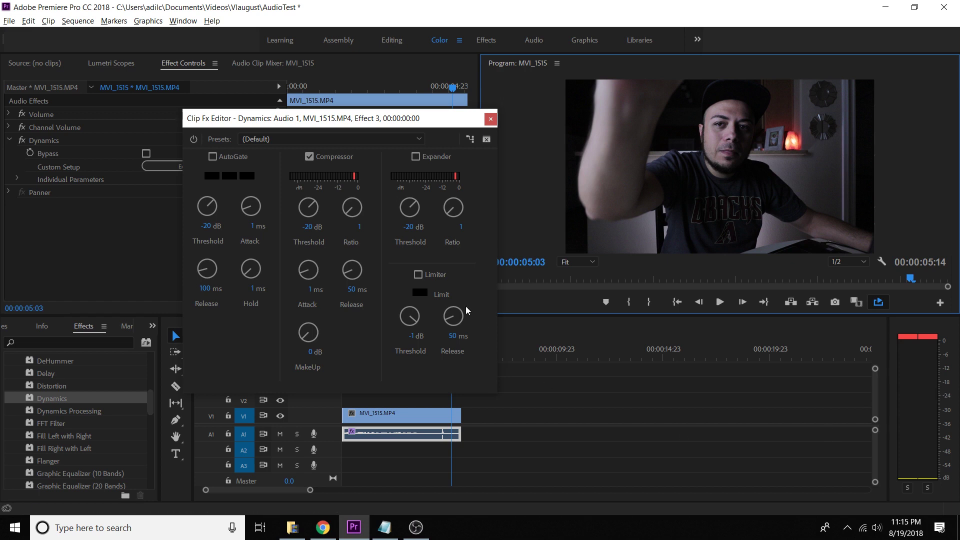
Set the Compressor's MakeUp gain to 10 dB and play the sequence from the start to check the level.
click(310, 352)
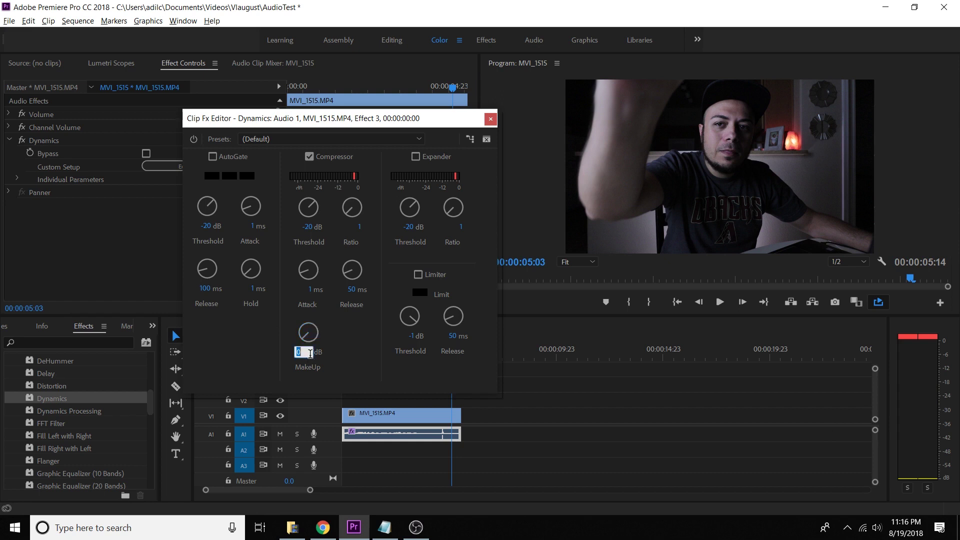
text(10)
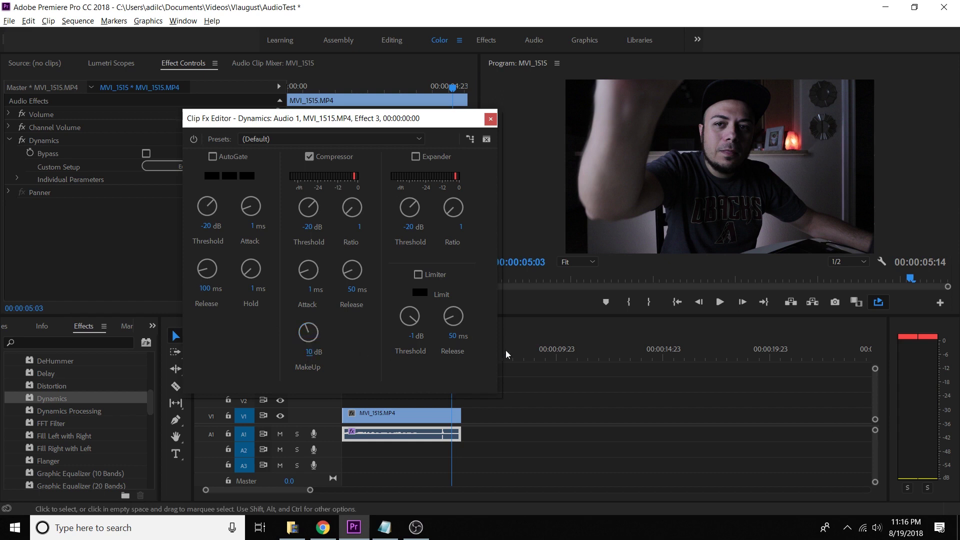
click(679, 304)
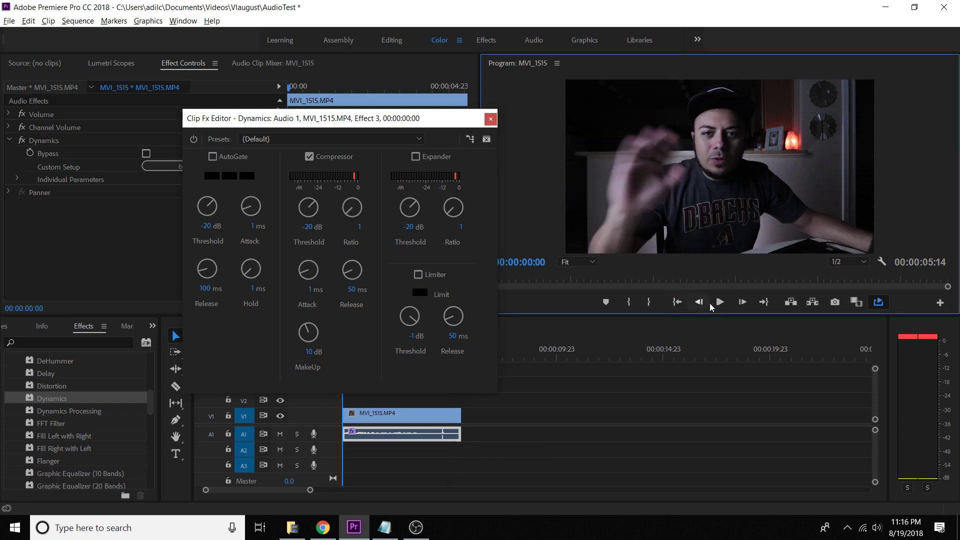
click(720, 302)
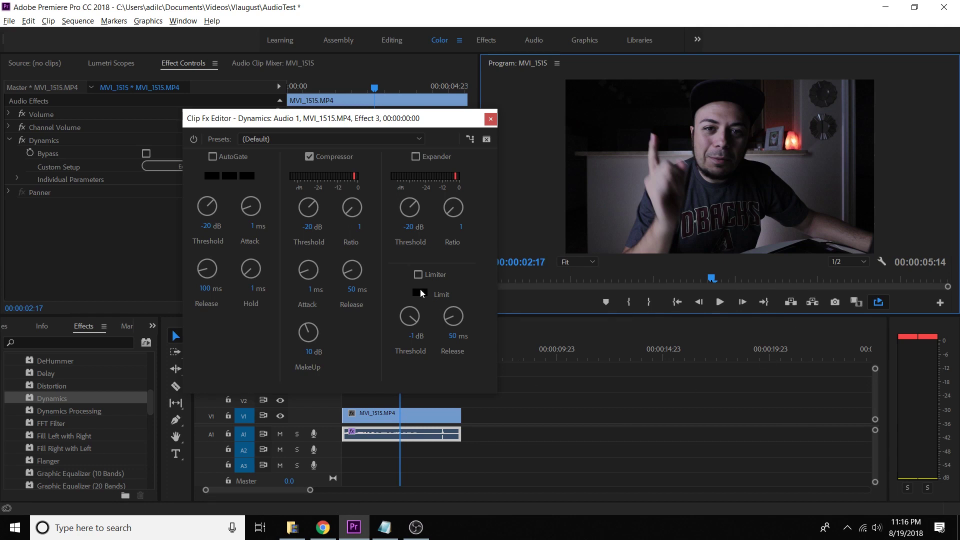
Enable the Limiter with a threshold of -8 dB and play the sequence from the start to check the peaks.
click(417, 274)
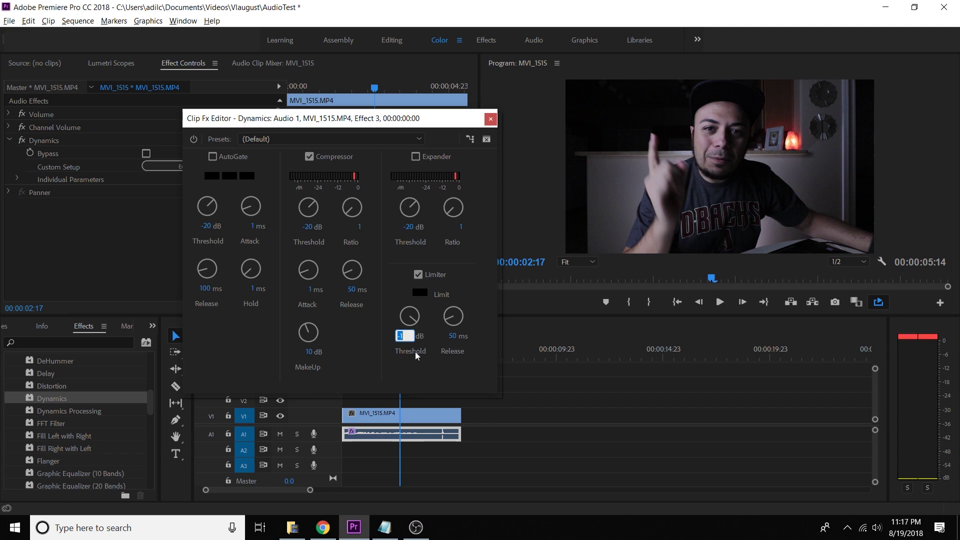
text(-)
key(Return)
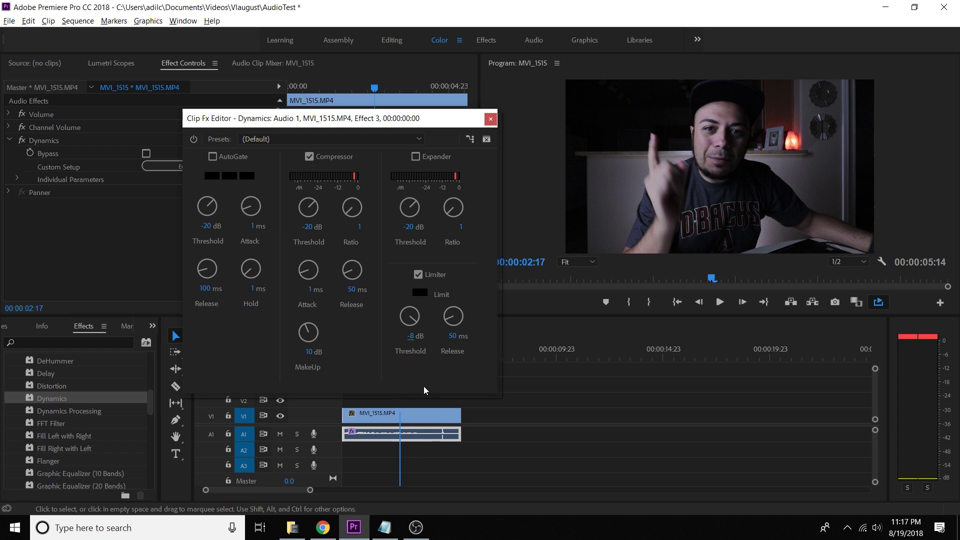
click(679, 303)
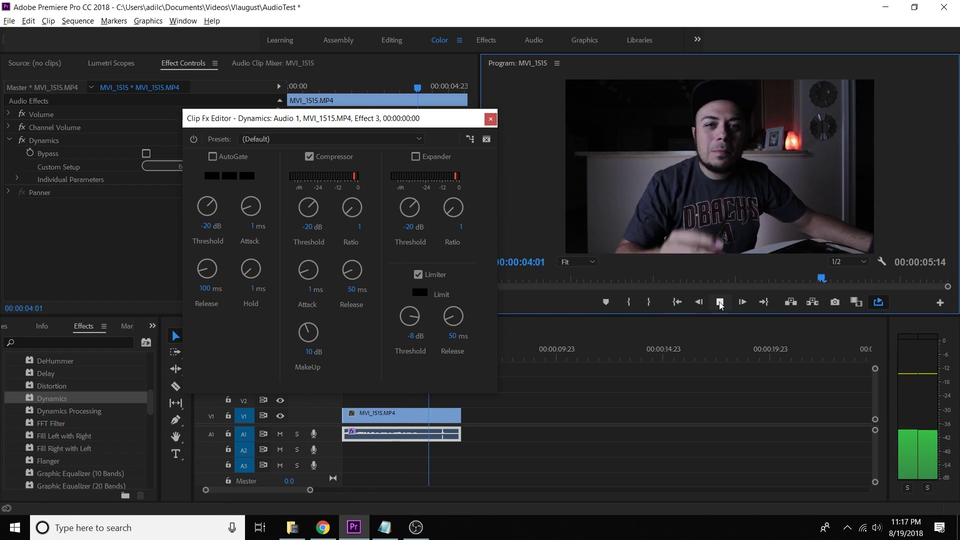
click(720, 302)
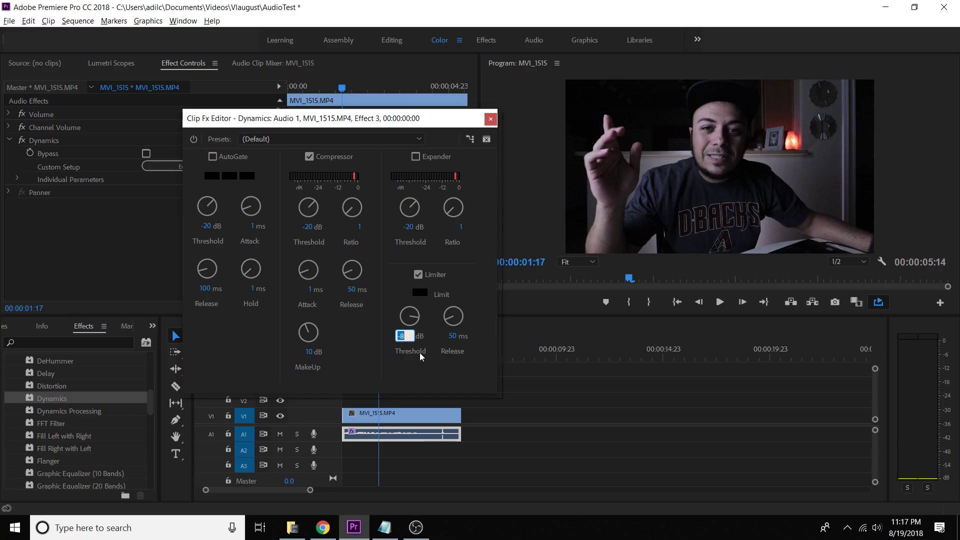
Set the Limiter's threshold to -6 dB and play the sequence from the start to check the peaks.
text(-)
click(677, 302)
click(720, 302)
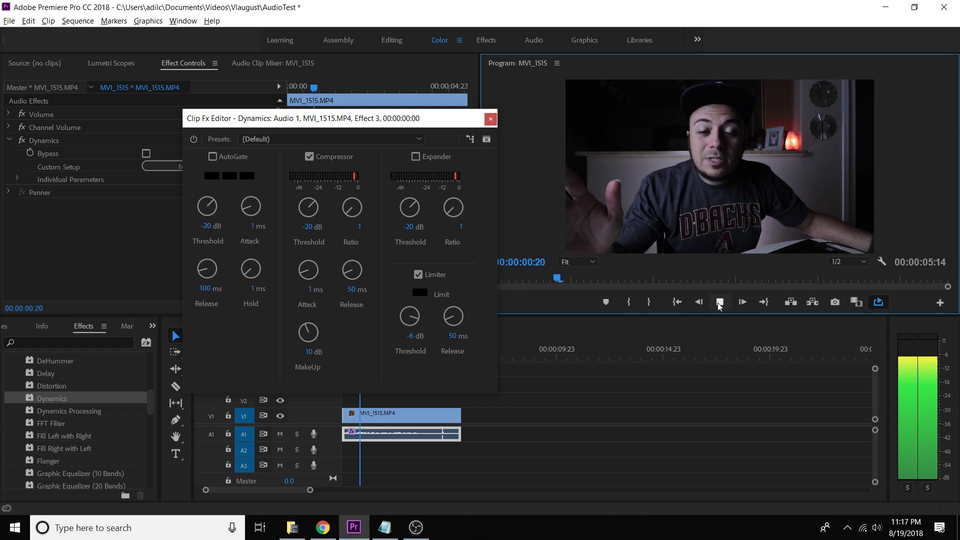